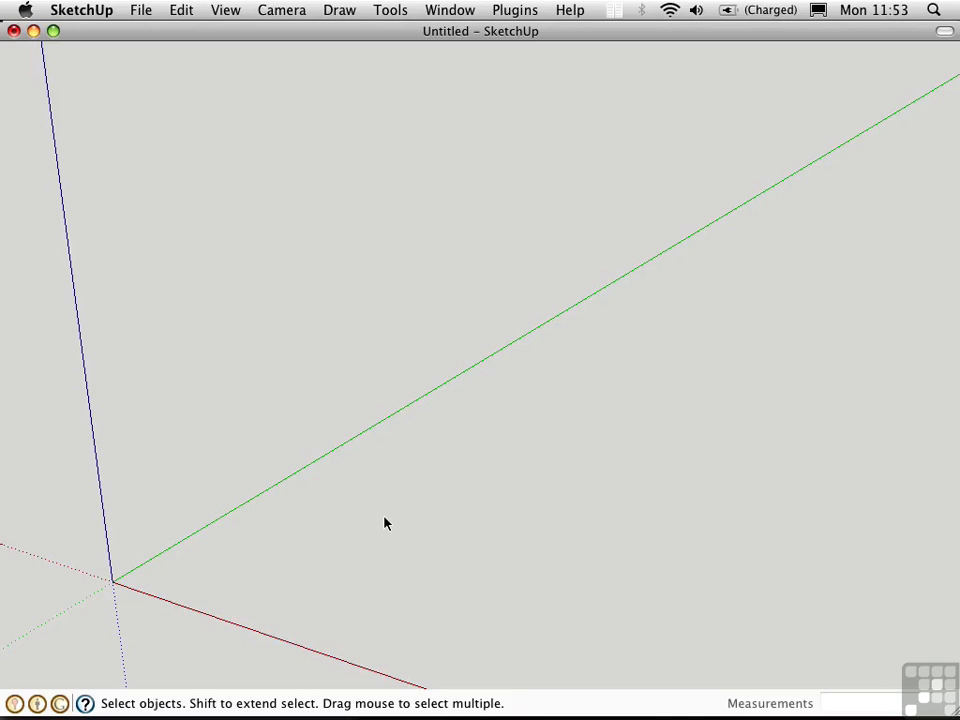
Draw an 11" by 3' rectangle on the ground plane beside the green axis
key("r")
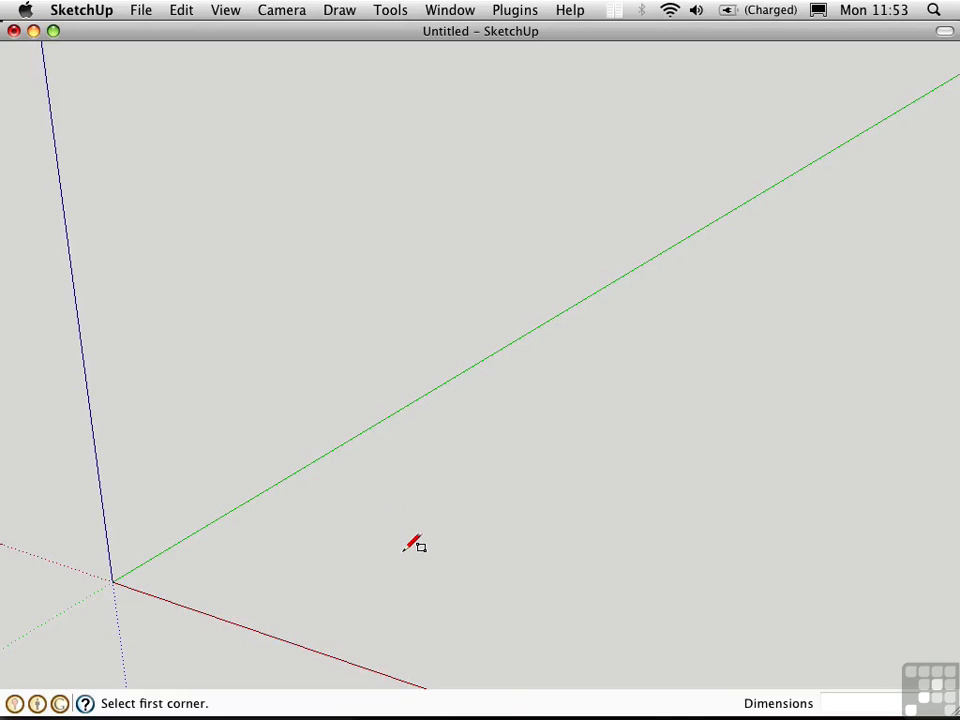
left_click(401, 552)
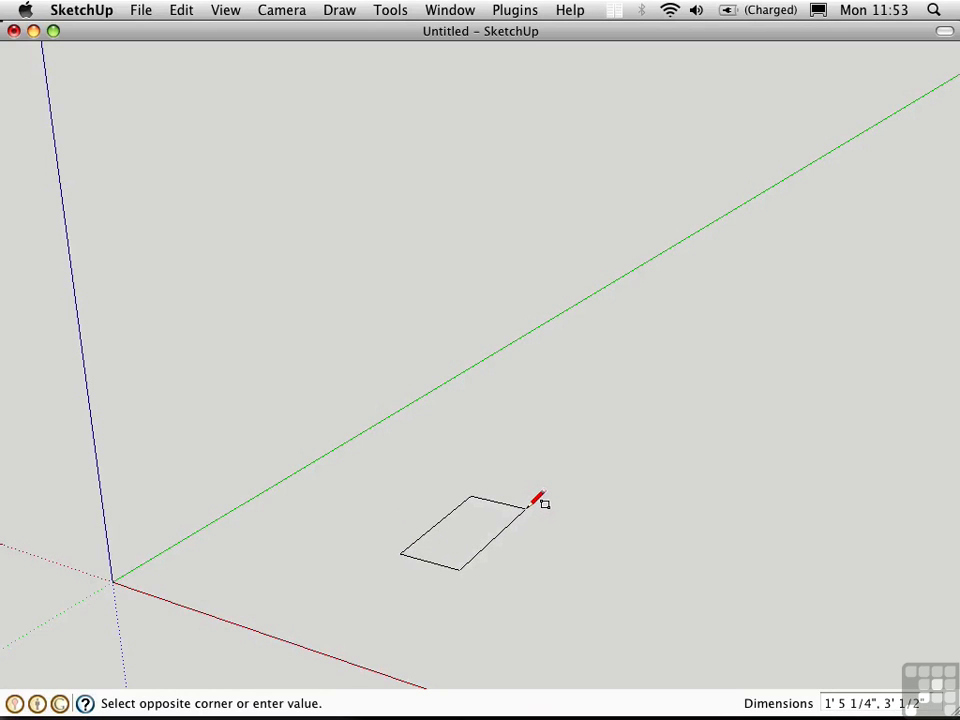
left_click(527, 507)
type("11,3")
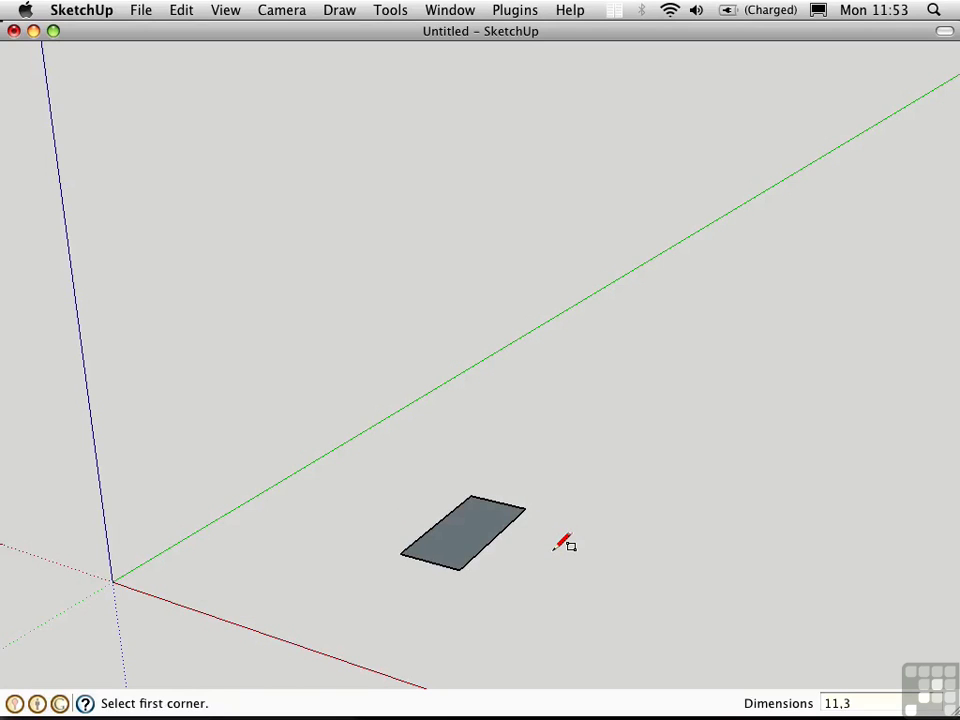
type("'")
key("Return")
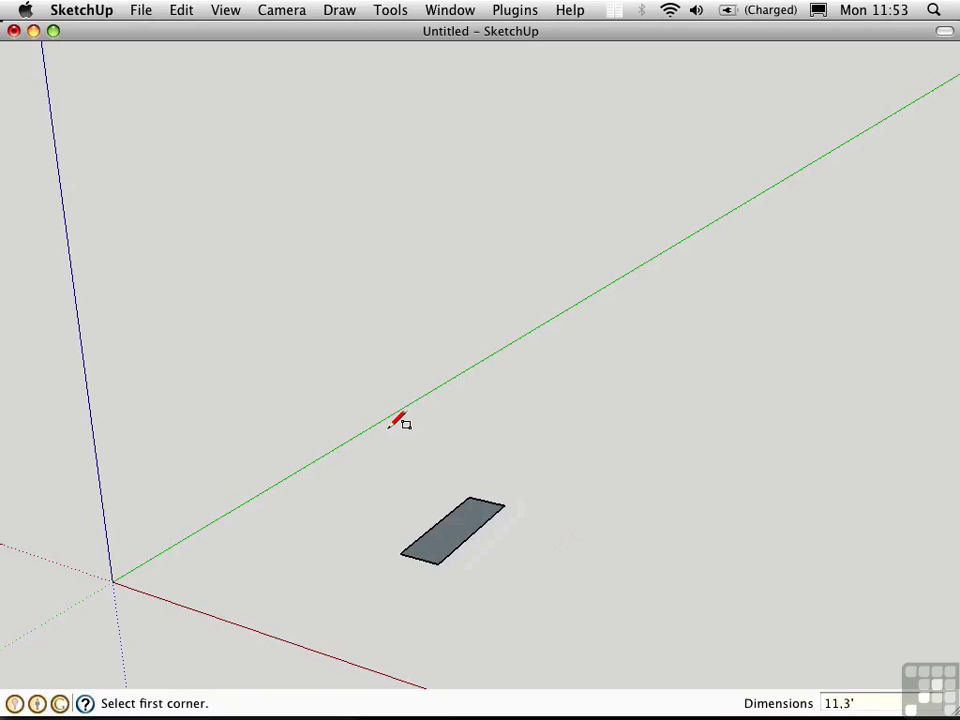
Draw a 9' vertical line along the blue axis beside the rectangle
key("l")
left_click(306, 558)
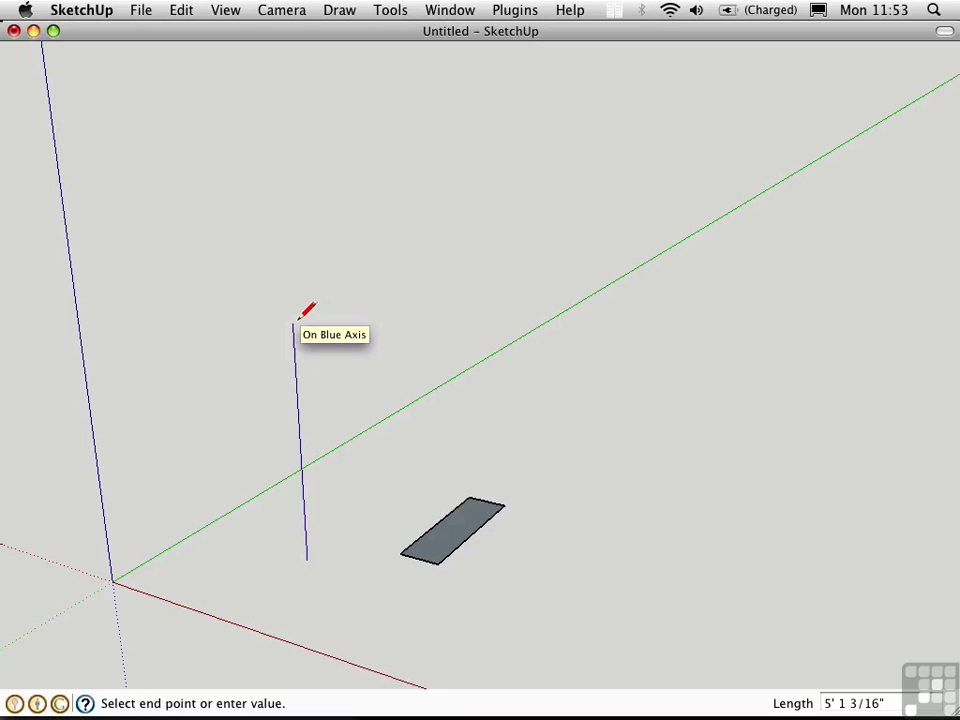
type("9")
key("Return")
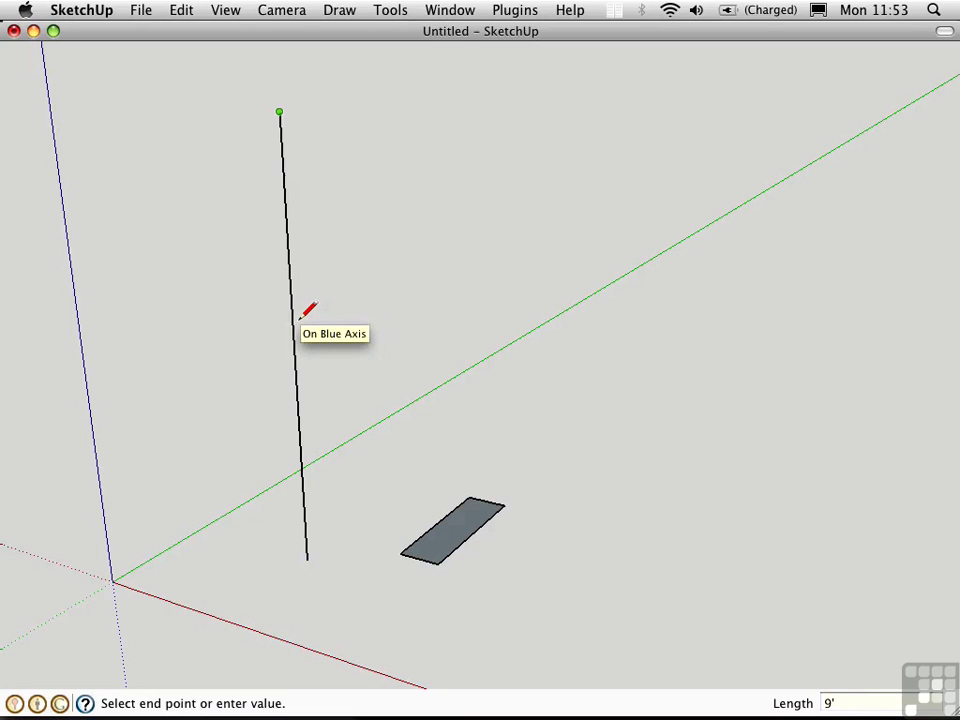
key("space")
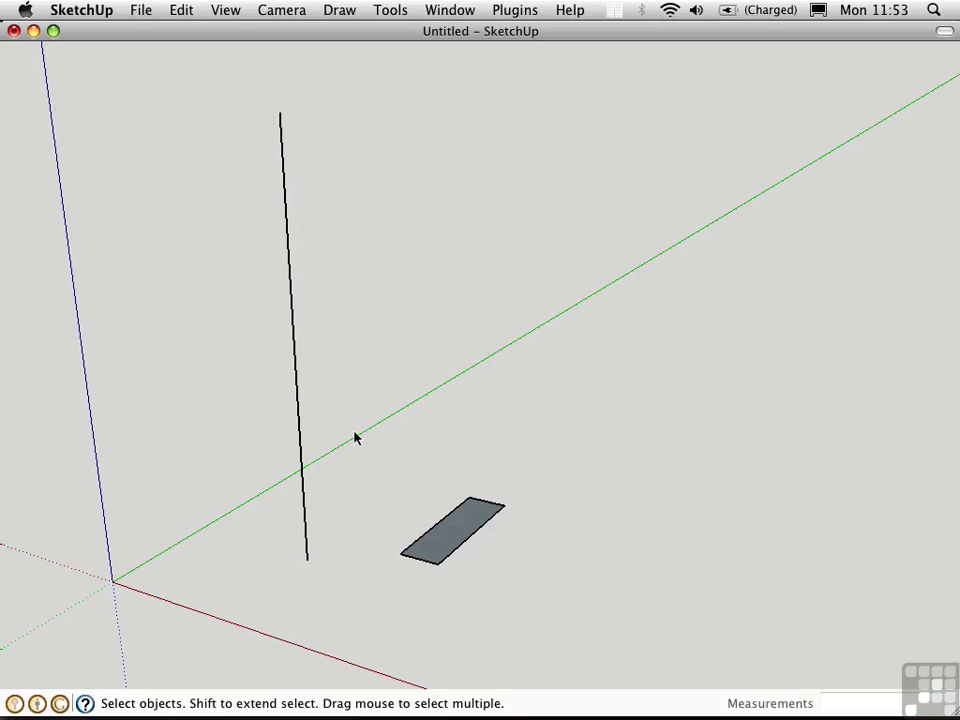
Divide the vertical line into 16 equal segments and clear the selection
right_click(298, 399)
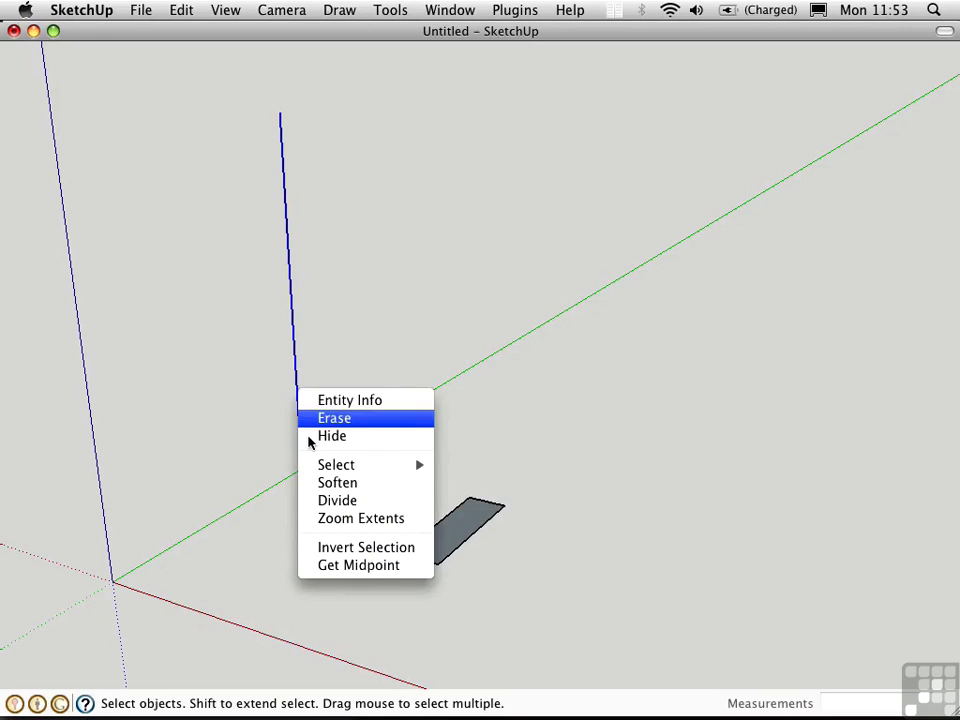
left_click(336, 500)
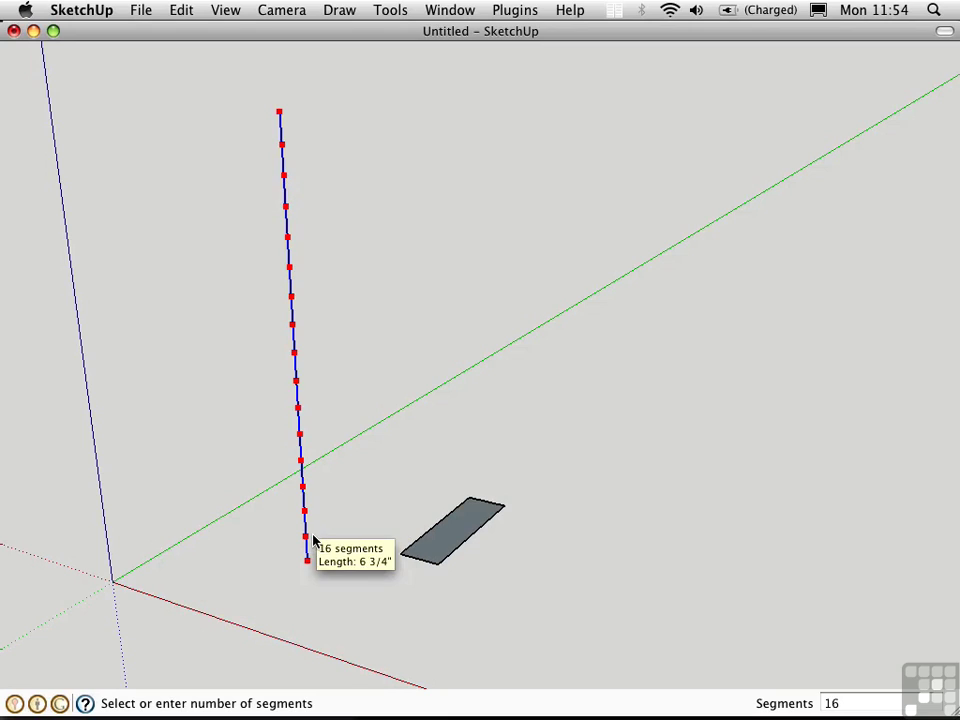
left_click(313, 540)
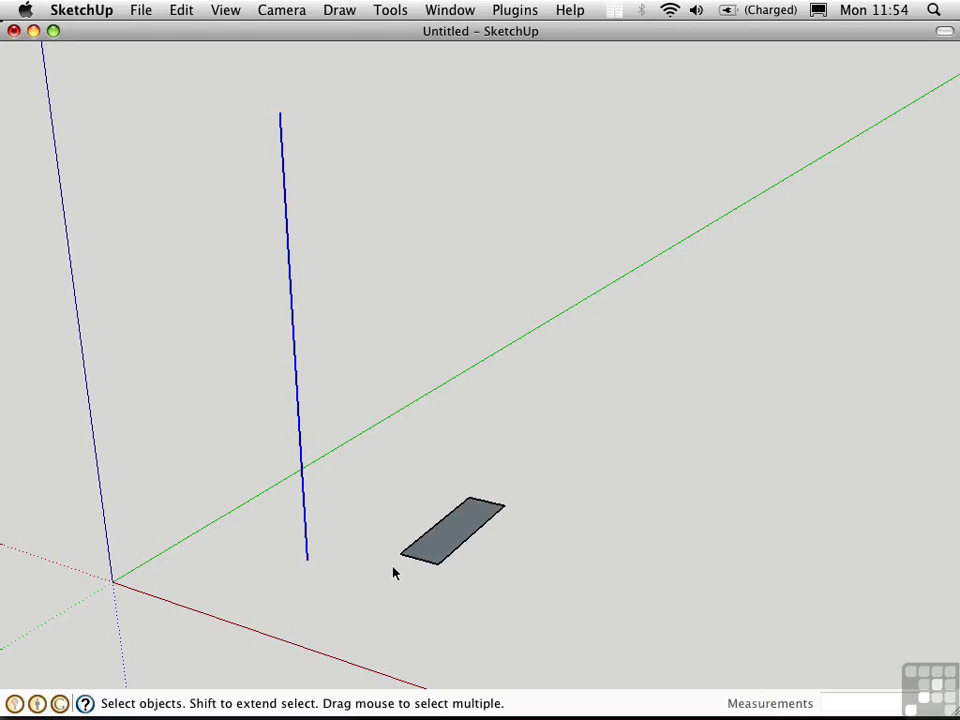
left_click(292, 581)
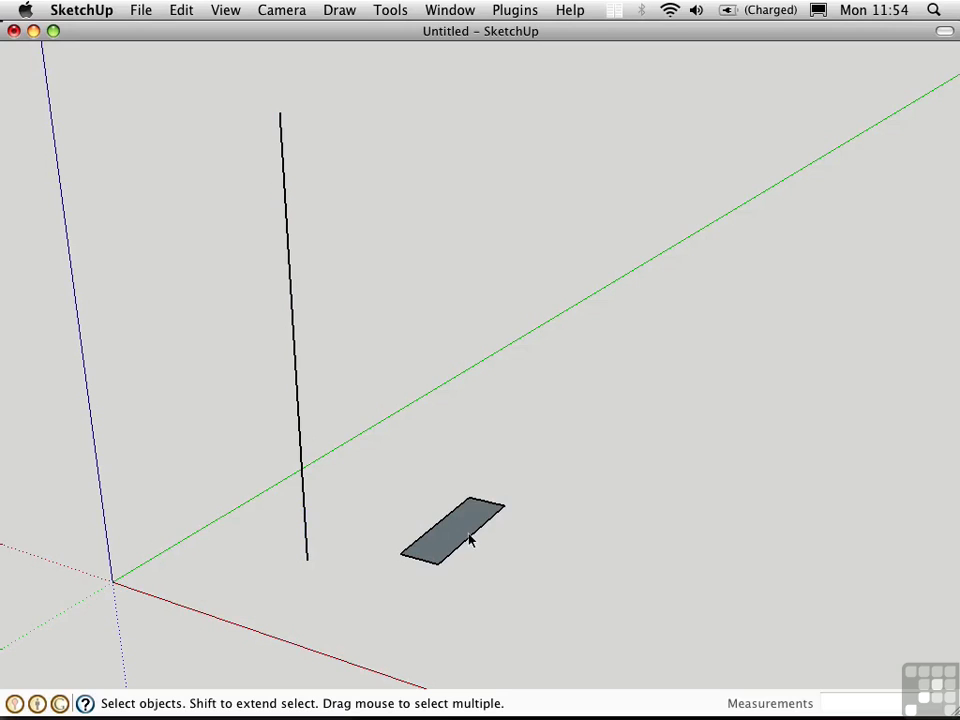
Push/Pull the rectangle upward to the height of the first division point on the vertical line
left_click(444, 556)
key("p")
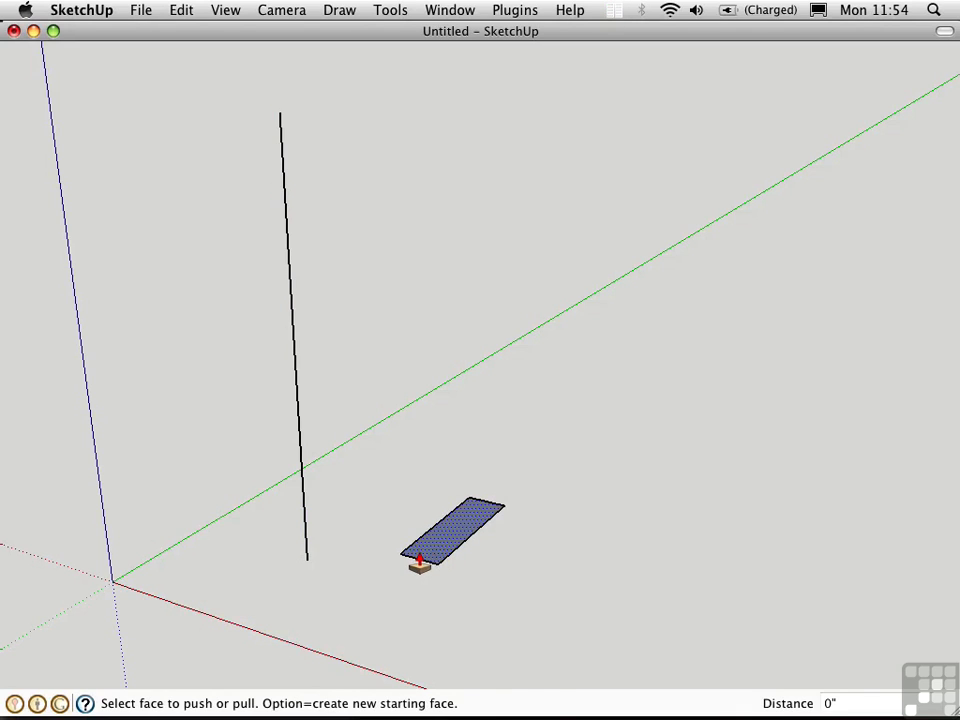
left_click_drag(420, 563, 304, 549)
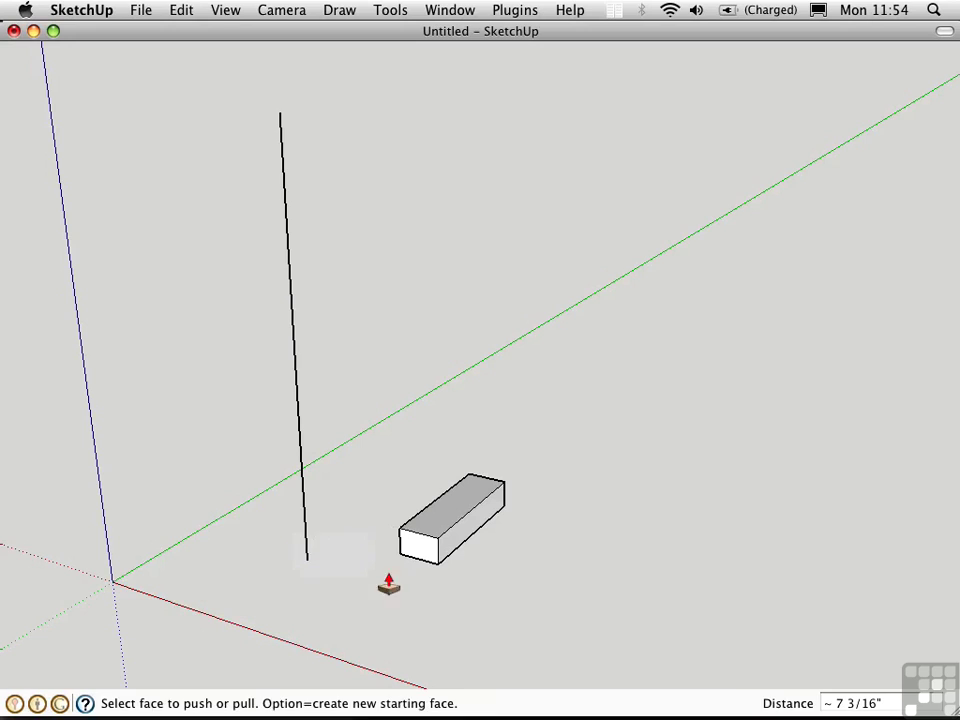
Turn the whole box into a component named Step, replacing the selected geometry
key("space")
left_click_drag(360, 421, 559, 598)
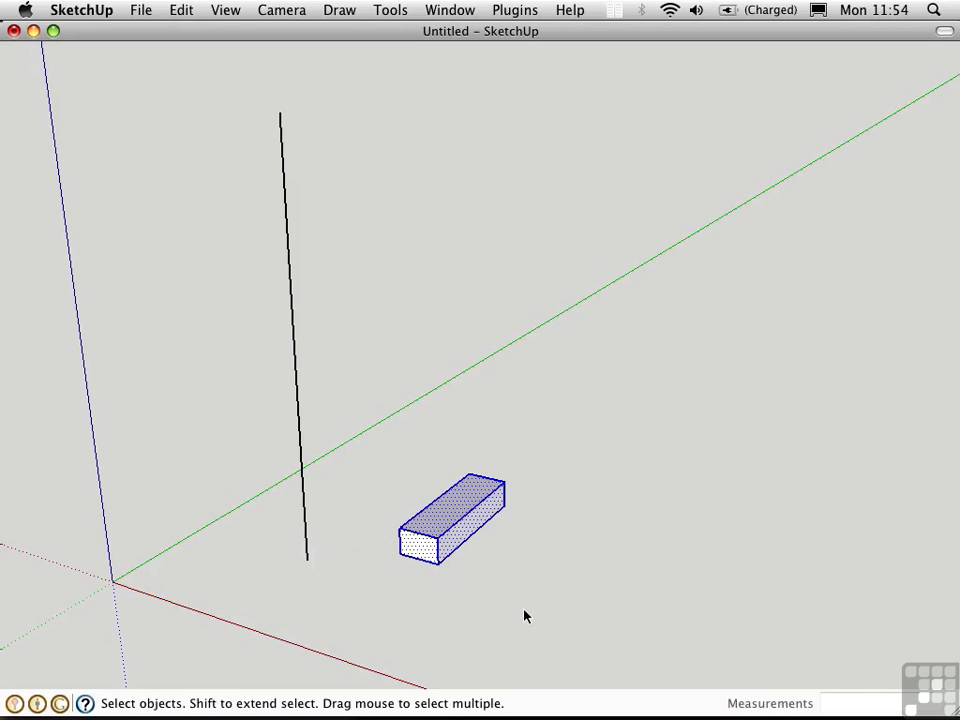
key("g")
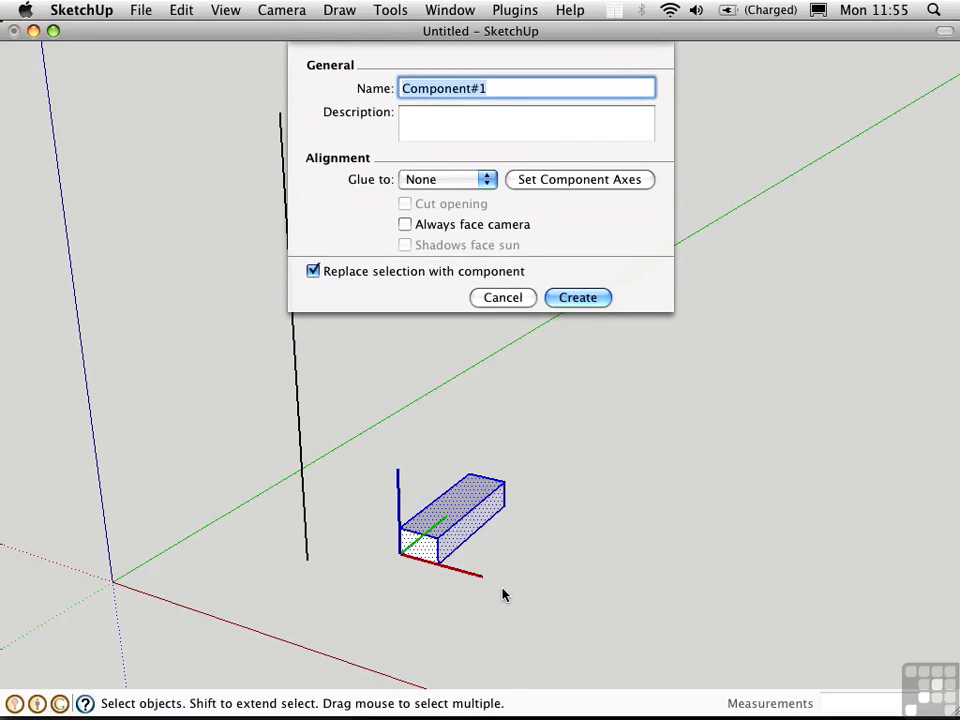
type("Step")
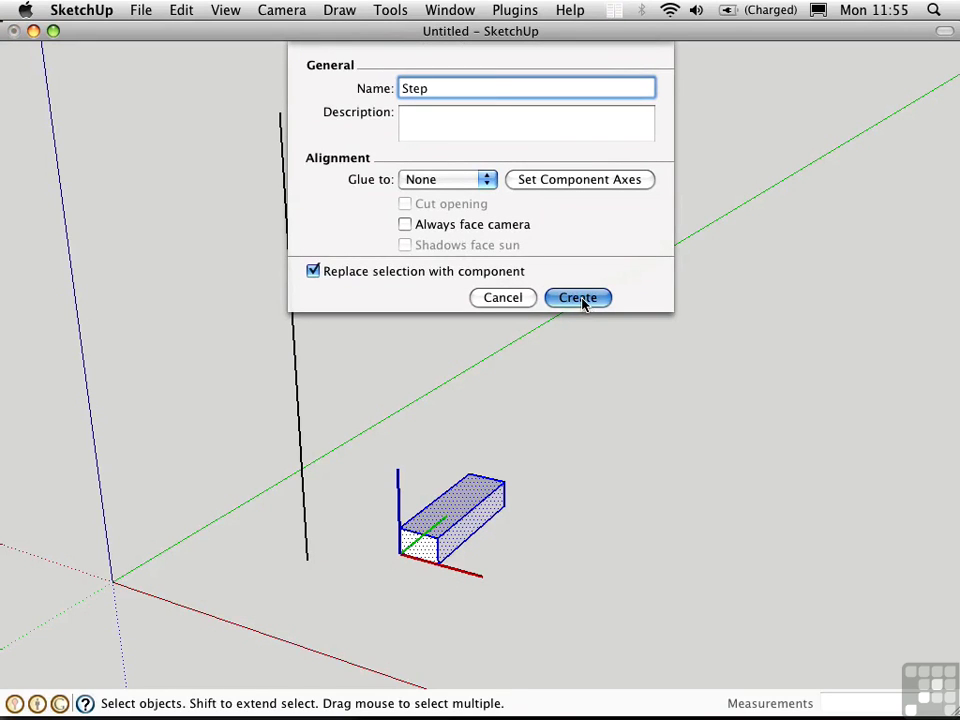
left_click(585, 299)
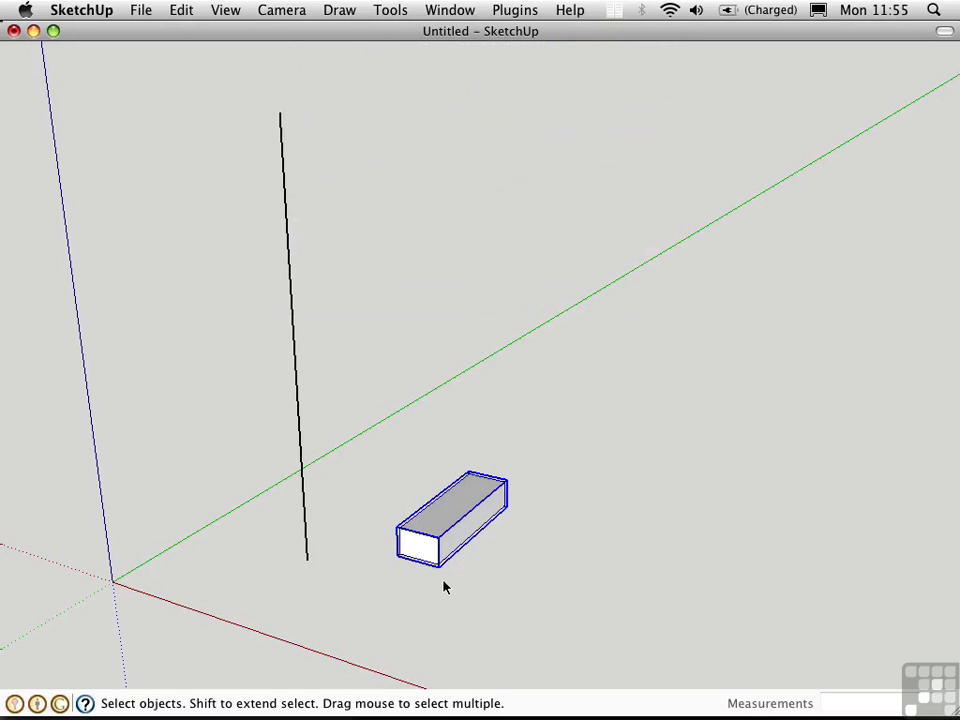
Copy the step from its lower front corner to its opposite upper front corner and array it as 12 copies
key("m")
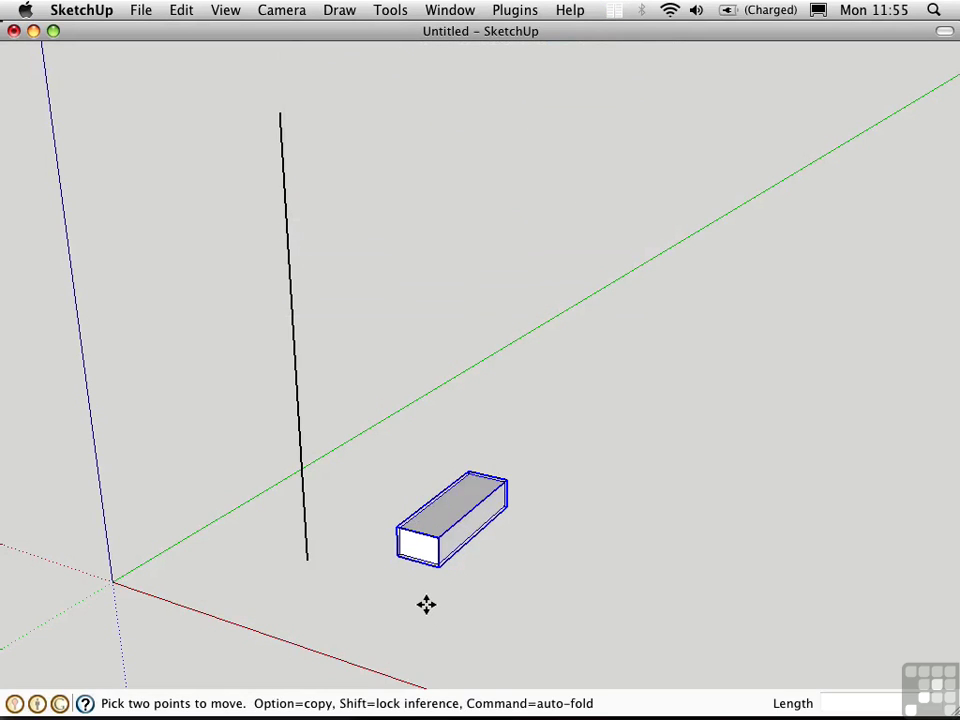
left_click(398, 557)
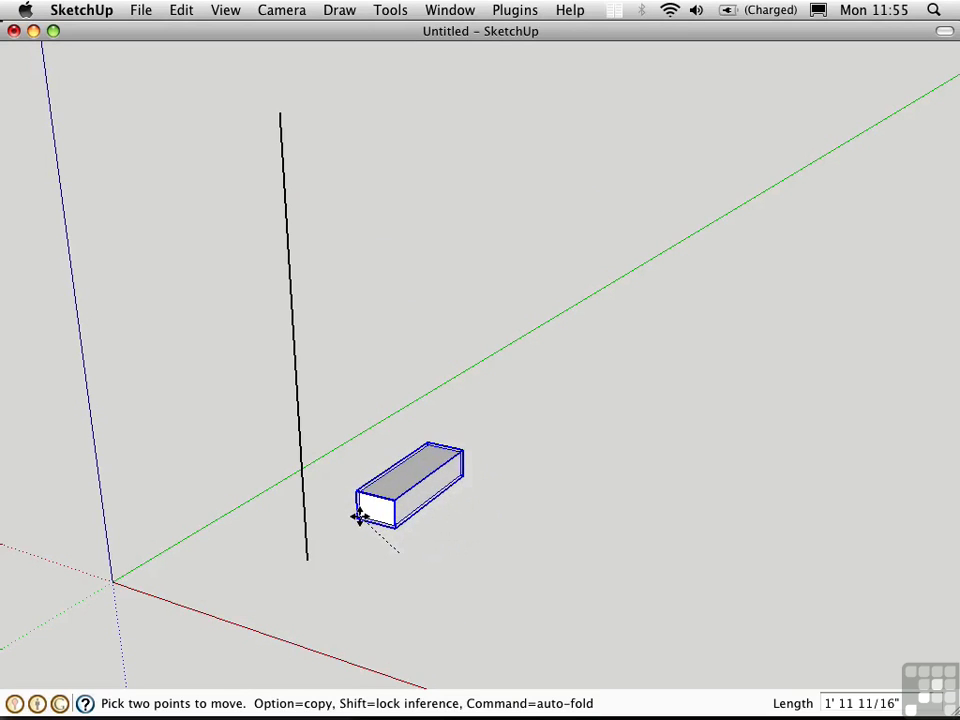
key("alt")
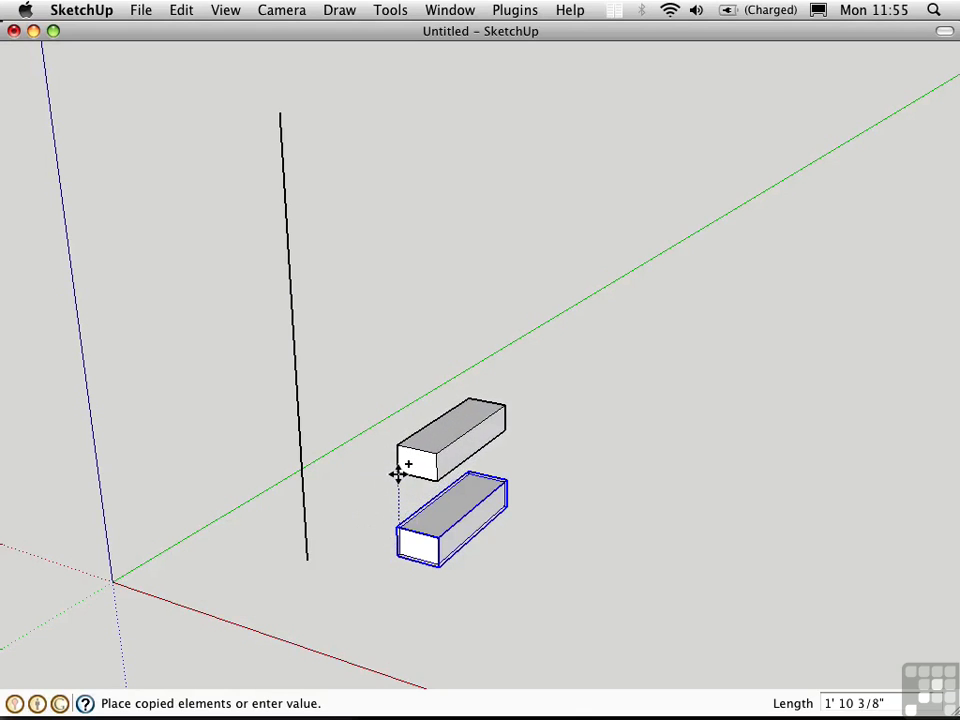
left_click(437, 537)
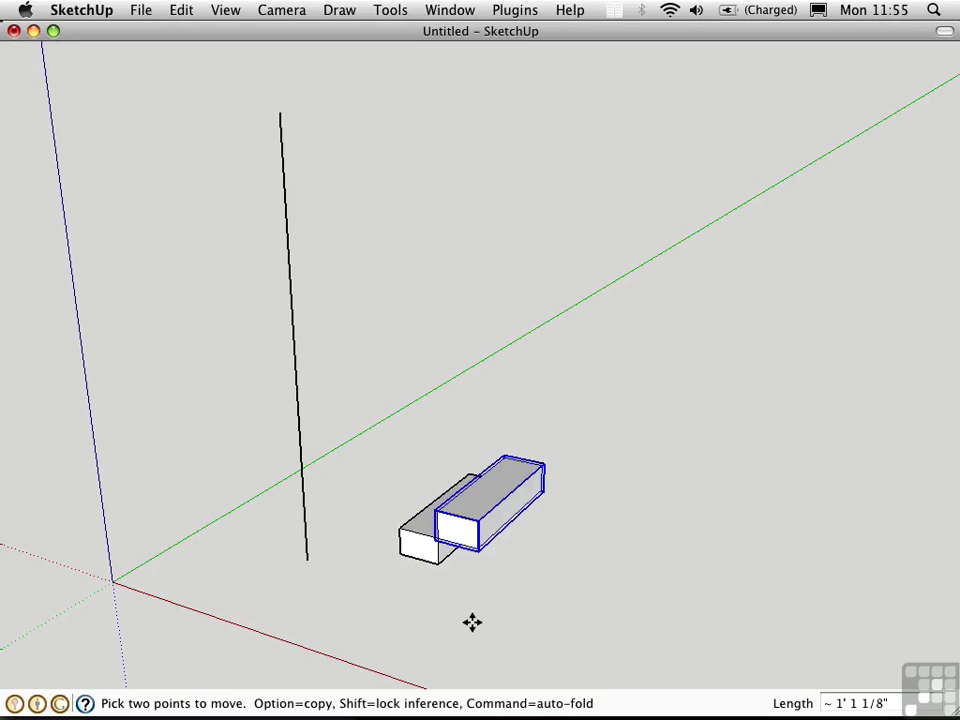
type("12x")
key("Return")
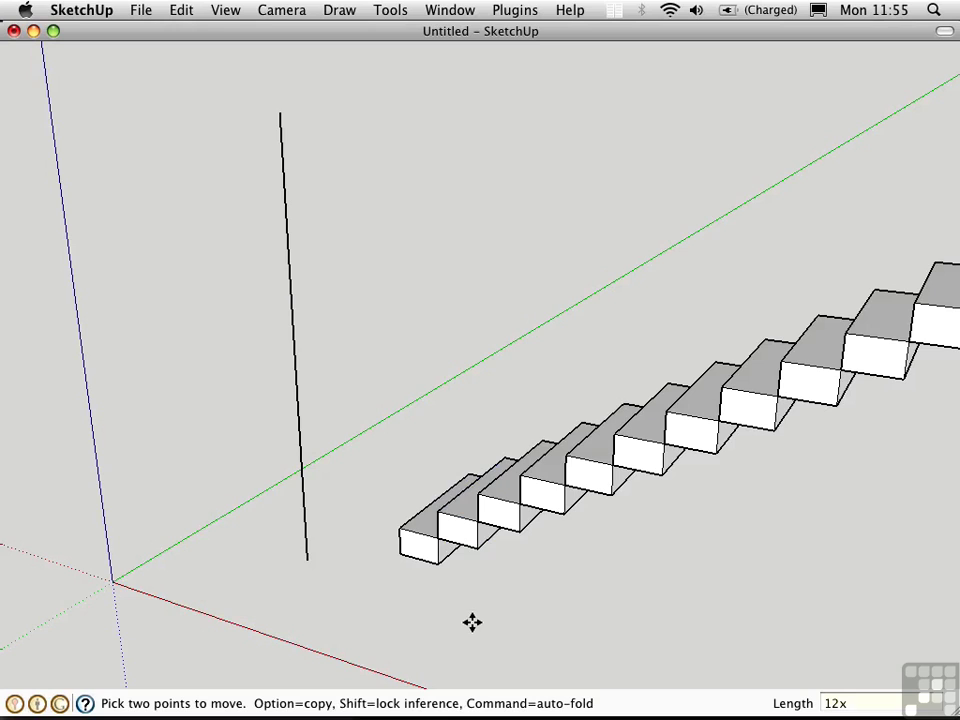
Switch to the back view in parallel projection and change the step array to 14 copies
key("super+5")
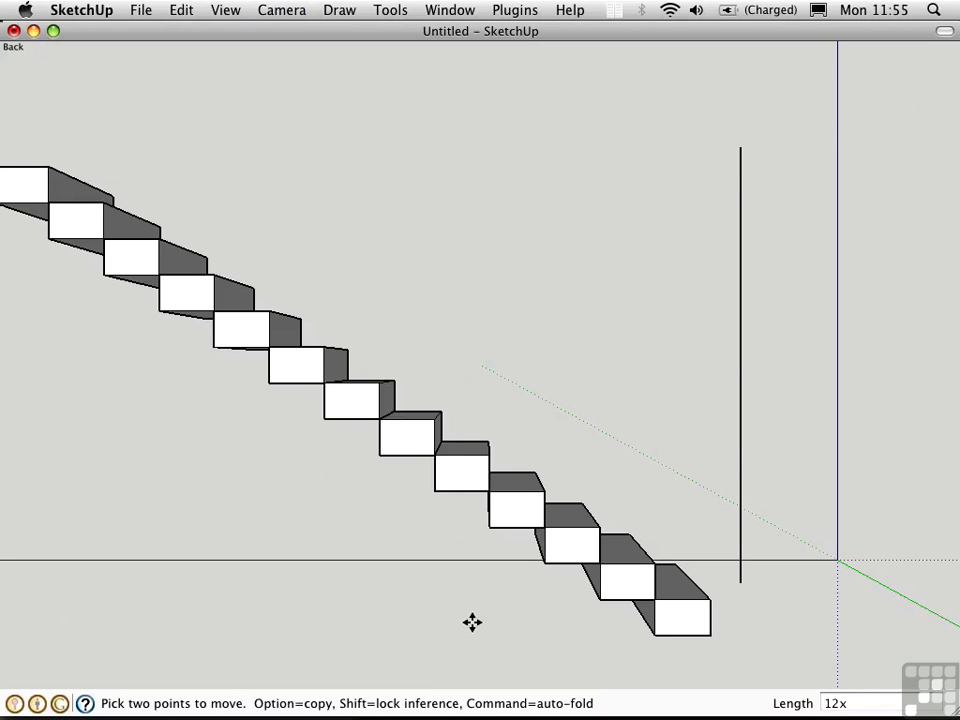
key("super+shift+p")
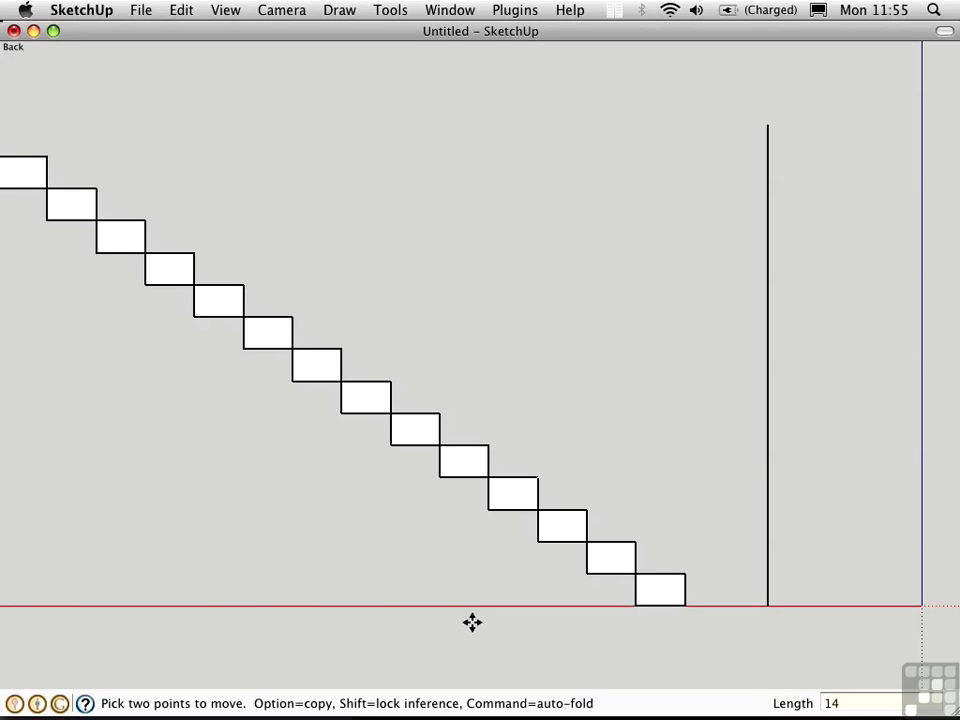
type("x")
middle_click_drag(540, 369, 596, 375, "shift")
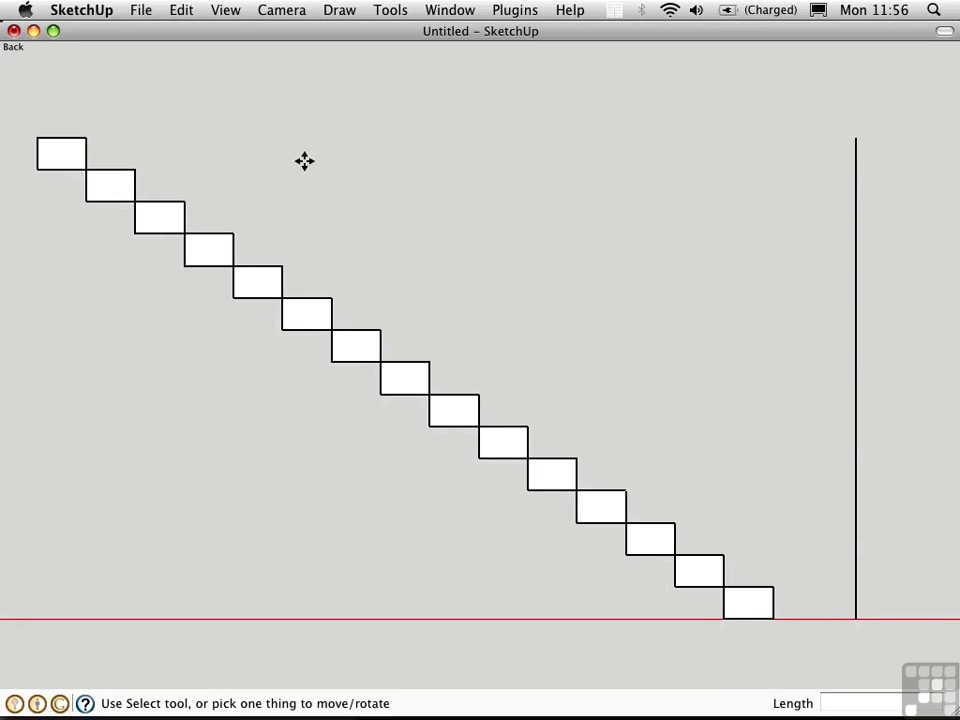
Open the lowest step component for editing and Push/Pull its underside upward to make a thin tread, then close the component
key("space")
middle_click_drag(632, 360, 445, 490)
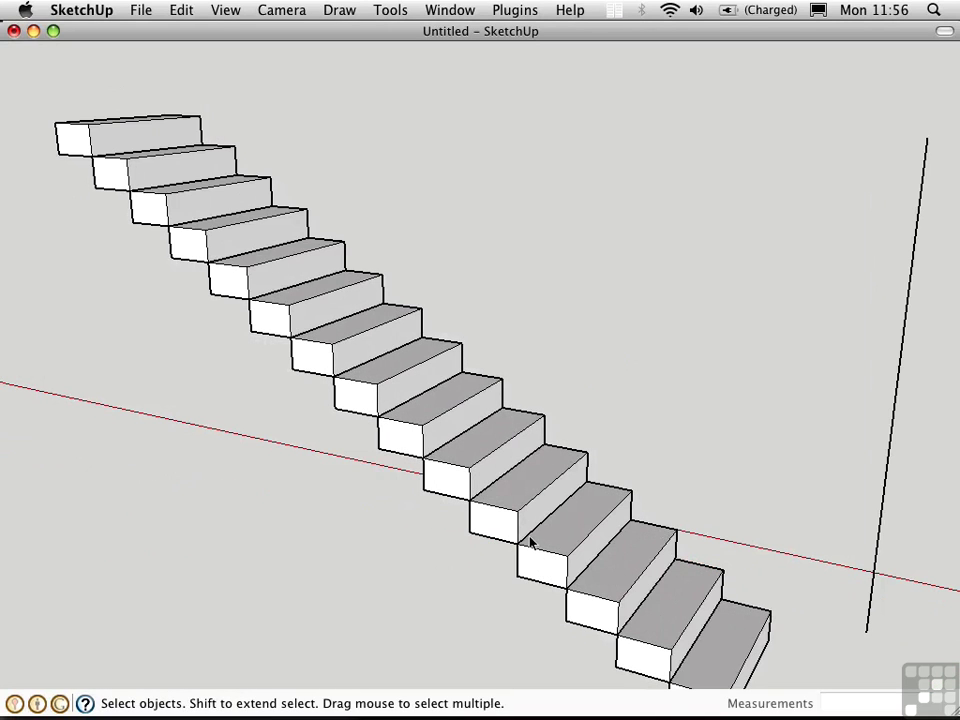
key("z")
left_click_drag(577, 489, 574, 570)
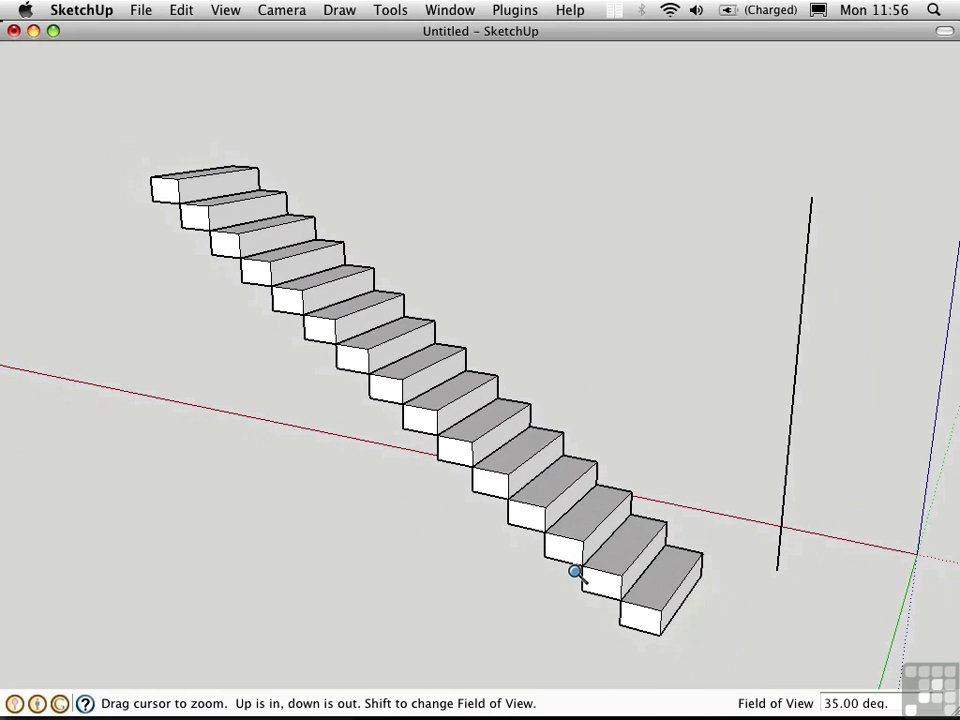
middle_click_drag(574, 570, 529, 504)
key("space")
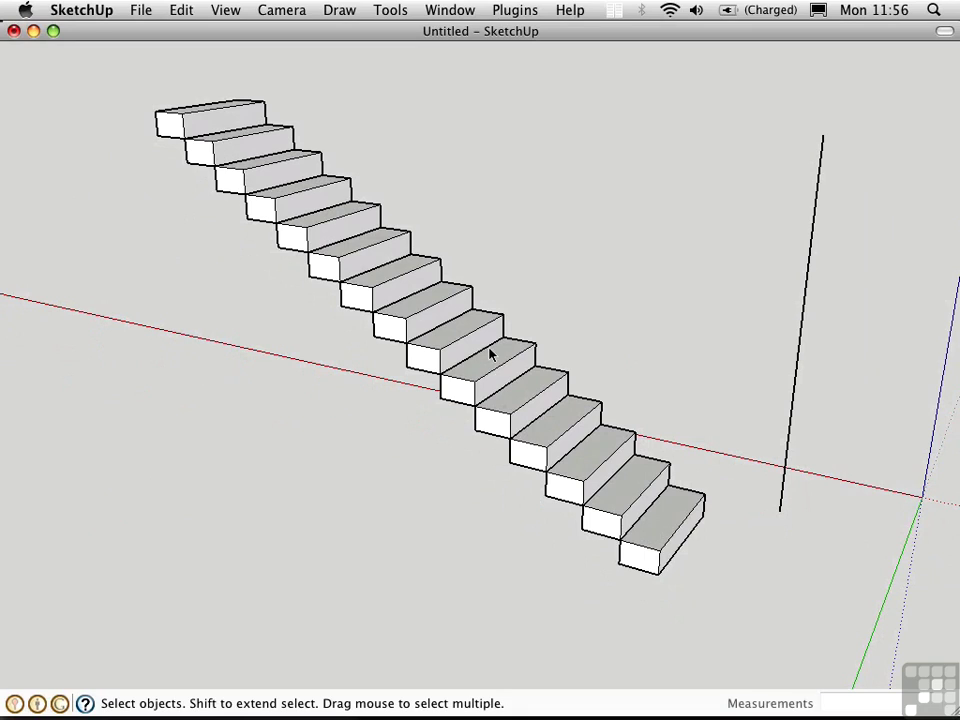
left_click(640, 511)
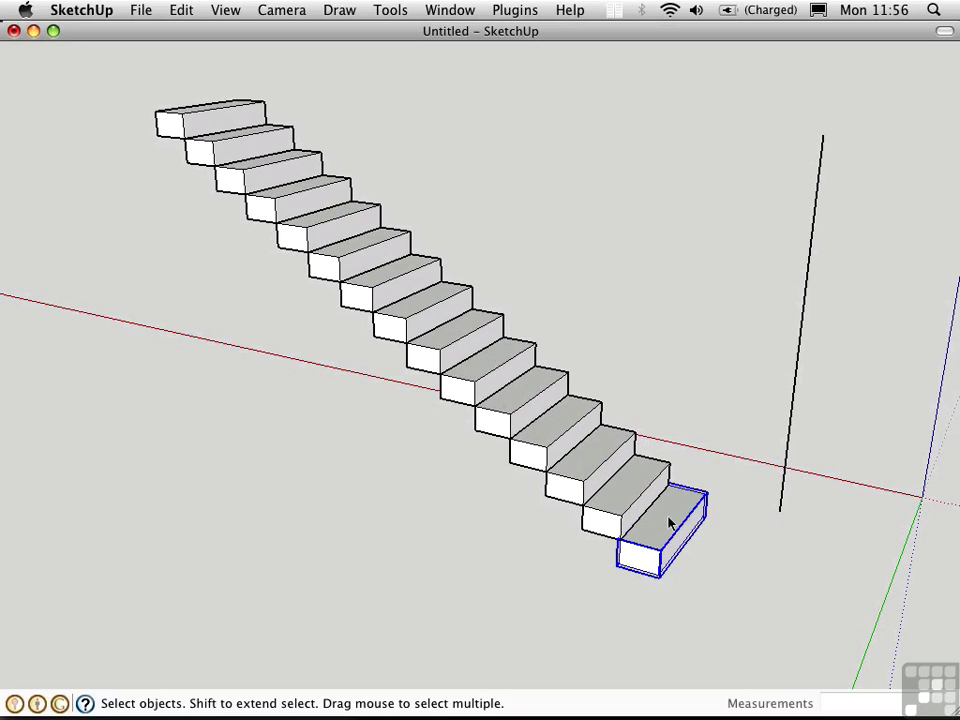
middle_click_drag(686, 583, 660, 535)
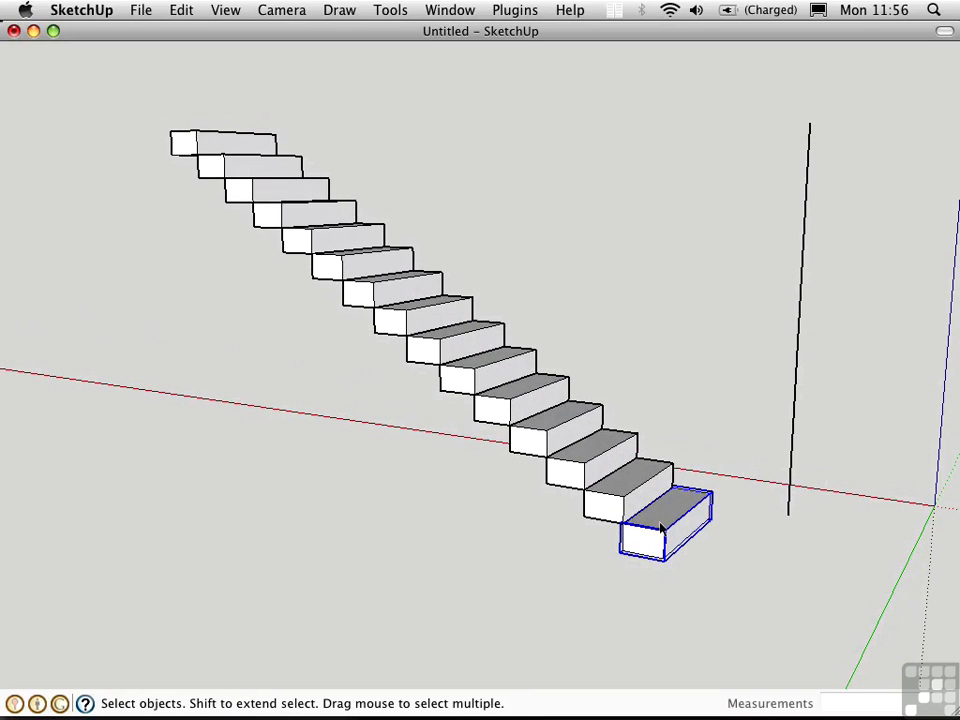
double_click(662, 532)
middle_click_drag(699, 593, 714, 449)
key("p")
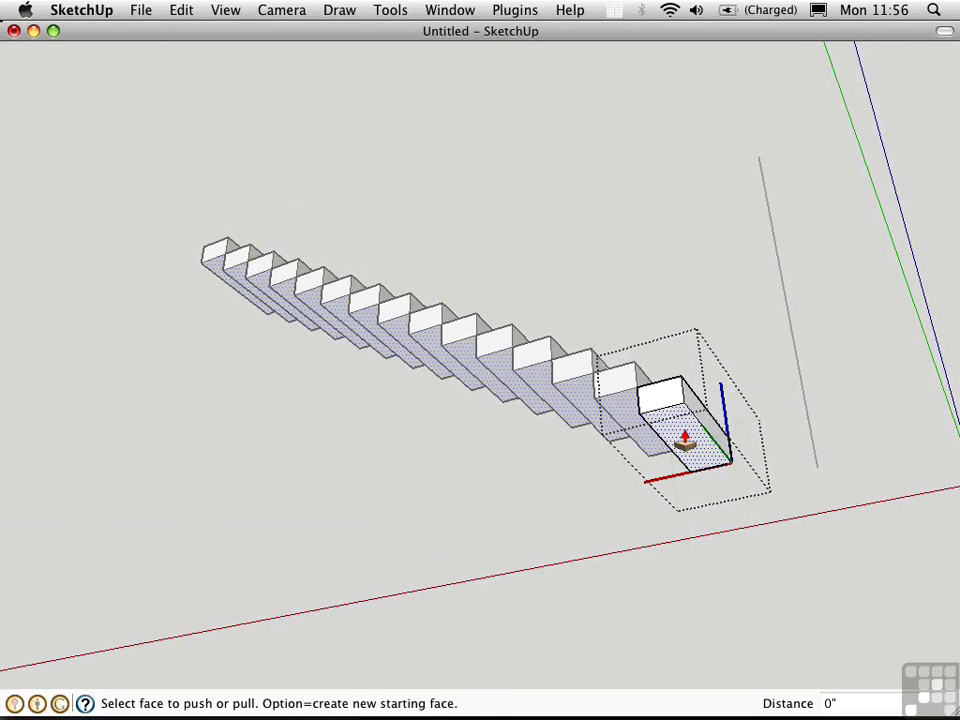
left_click_drag(684, 445, 677, 426)
key("space")
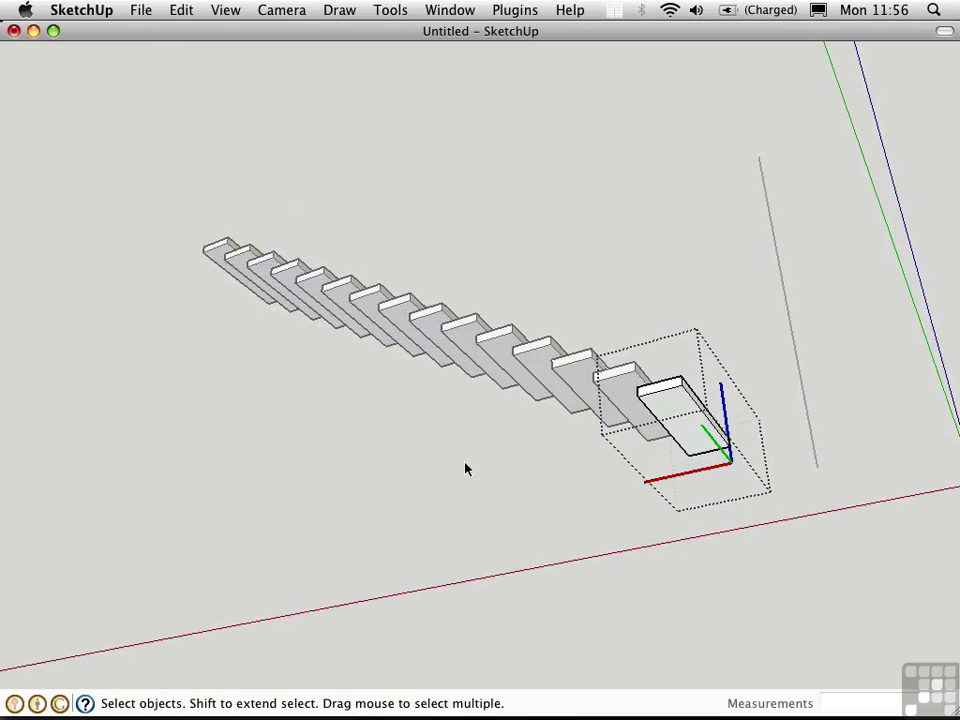
left_click(467, 467)
Enable the Divide with Construction Points extension in the SketchUp preferences and close the preferences
middle_click_drag(581, 180, 654, 572)
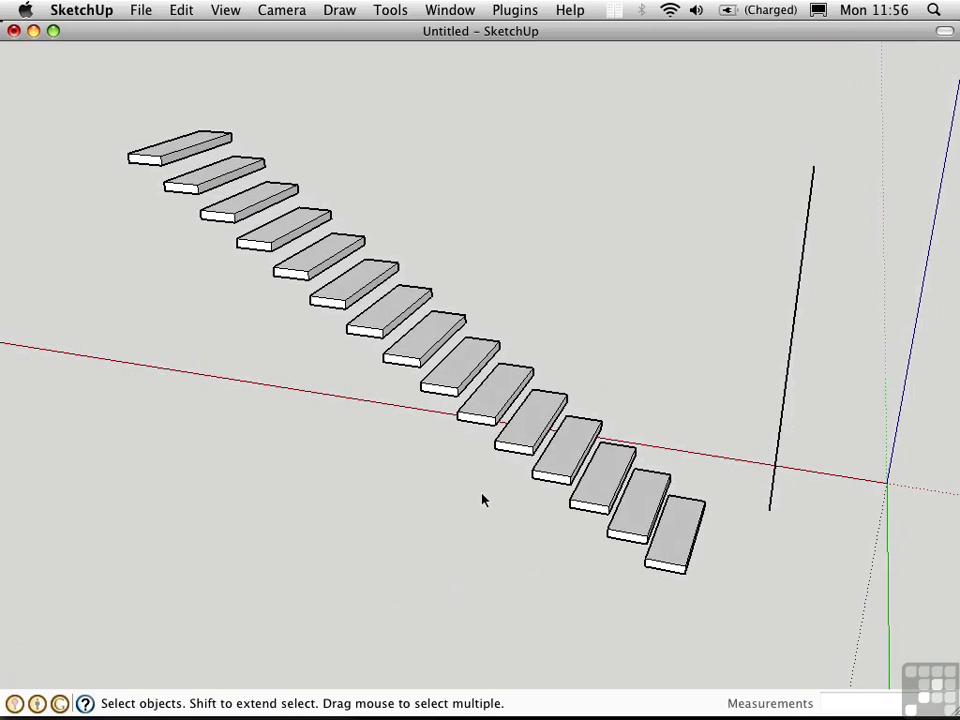
left_click(81, 10)
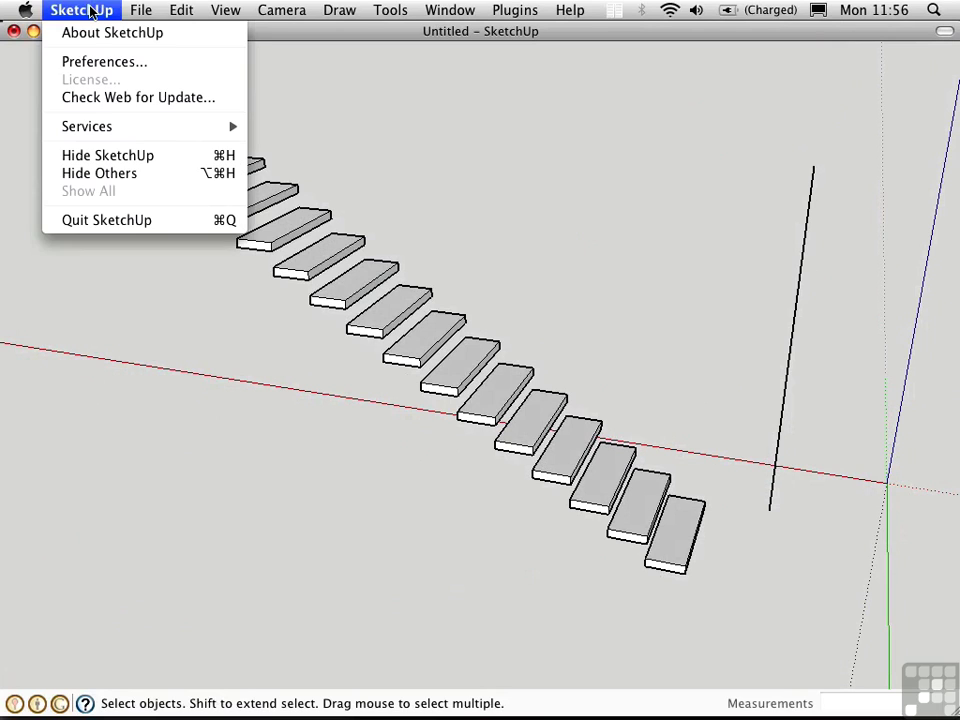
left_click(98, 61)
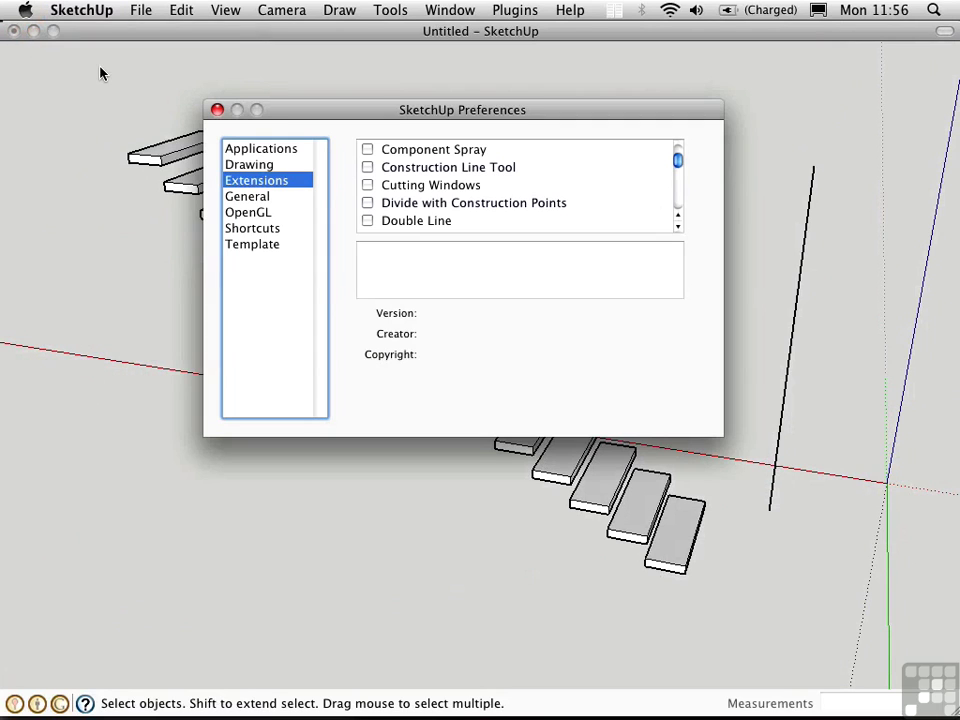
left_click(416, 205)
left_click(367, 203)
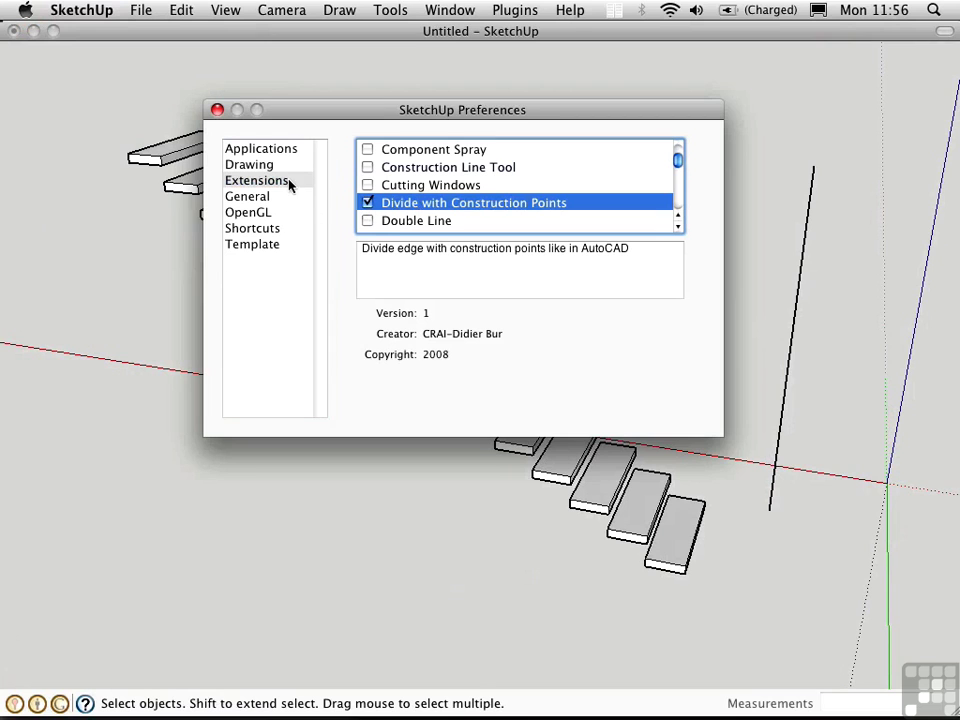
left_click(217, 110)
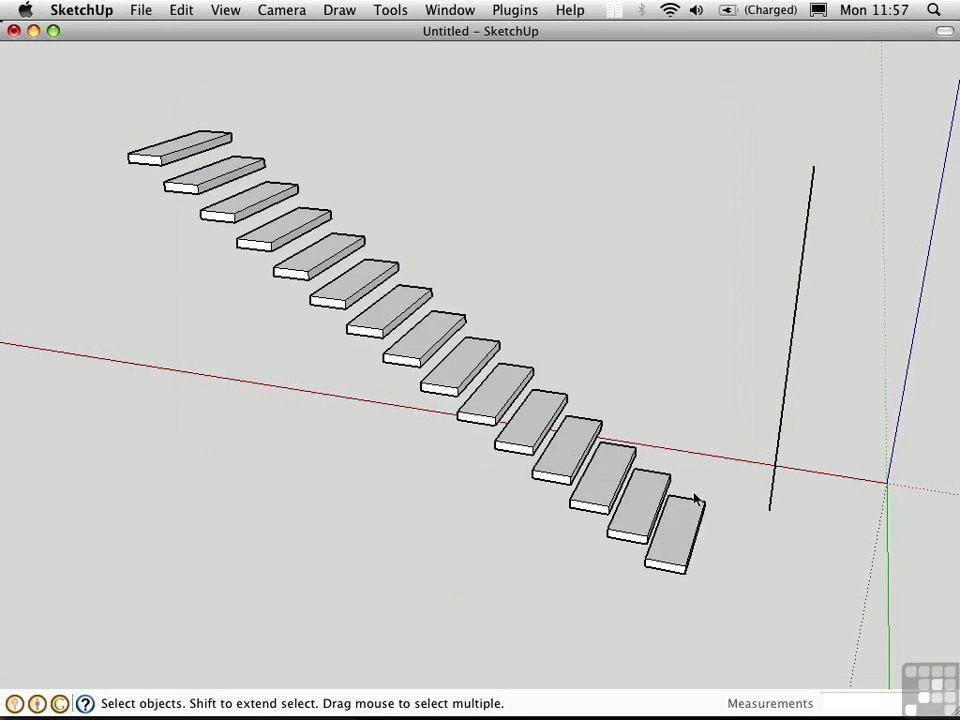
Delete the whole vertical height line beside the staircase, including all its divided segments
middle_click_drag(688, 491, 591, 476)
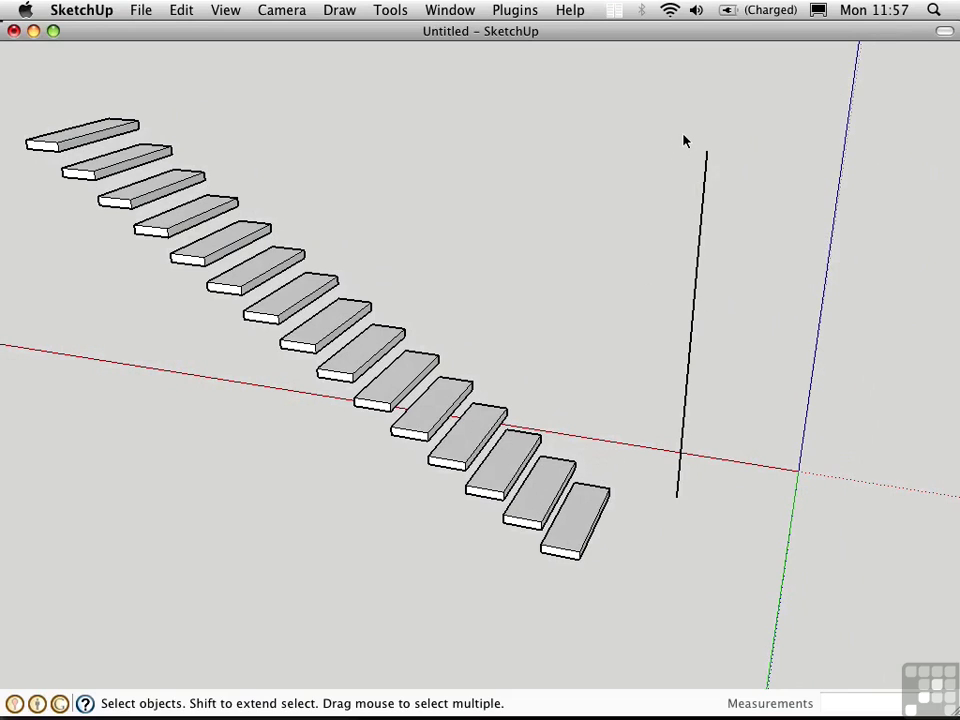
left_click_drag(684, 141, 754, 548)
left_click(679, 444)
left_click_drag(750, 461, 680, 180)
key("Delete")
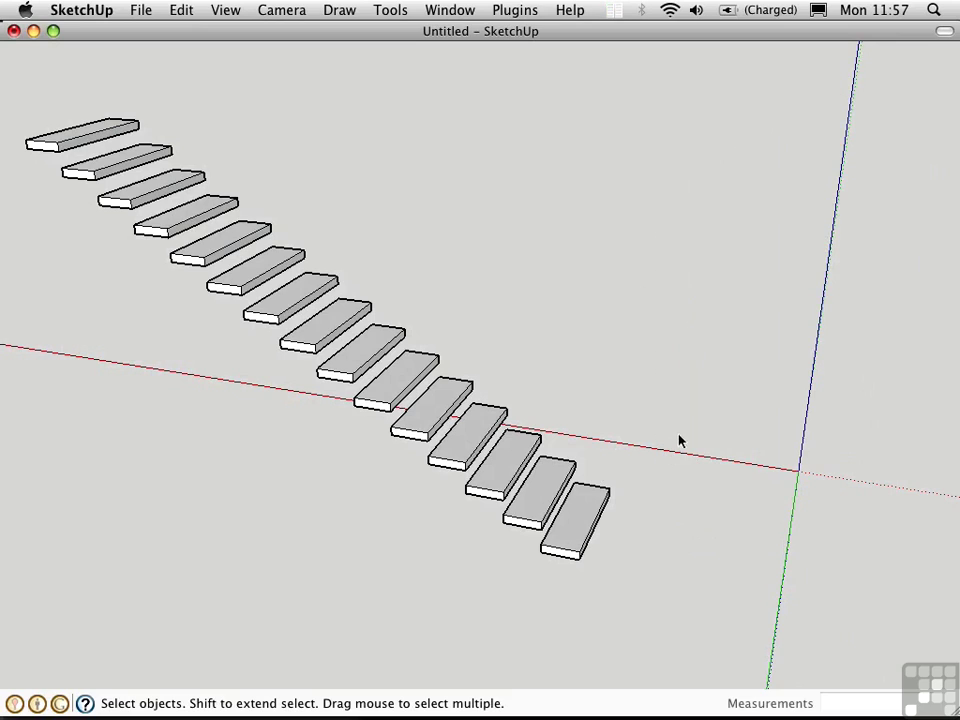
Draw a new vertical line 9' long beside the lowest step, along the blue axis
key("l")
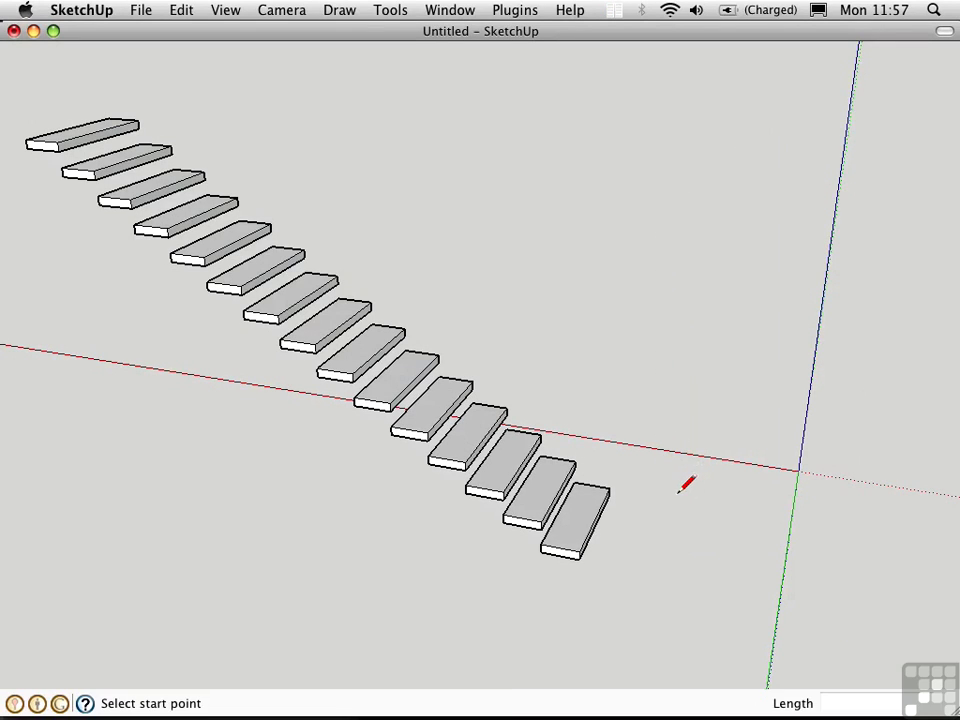
left_click(679, 490)
type("9")
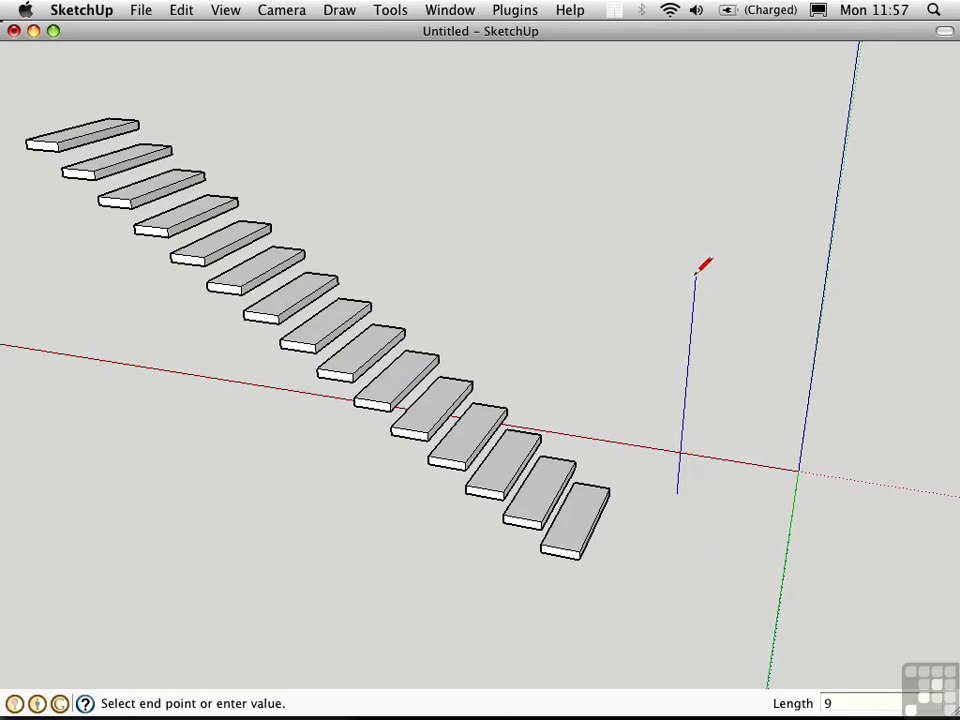
key("Return")
key("space")
Divide the new vertical line with construction points into 13 segments without exploding it, and clear the selection
left_click(691, 322)
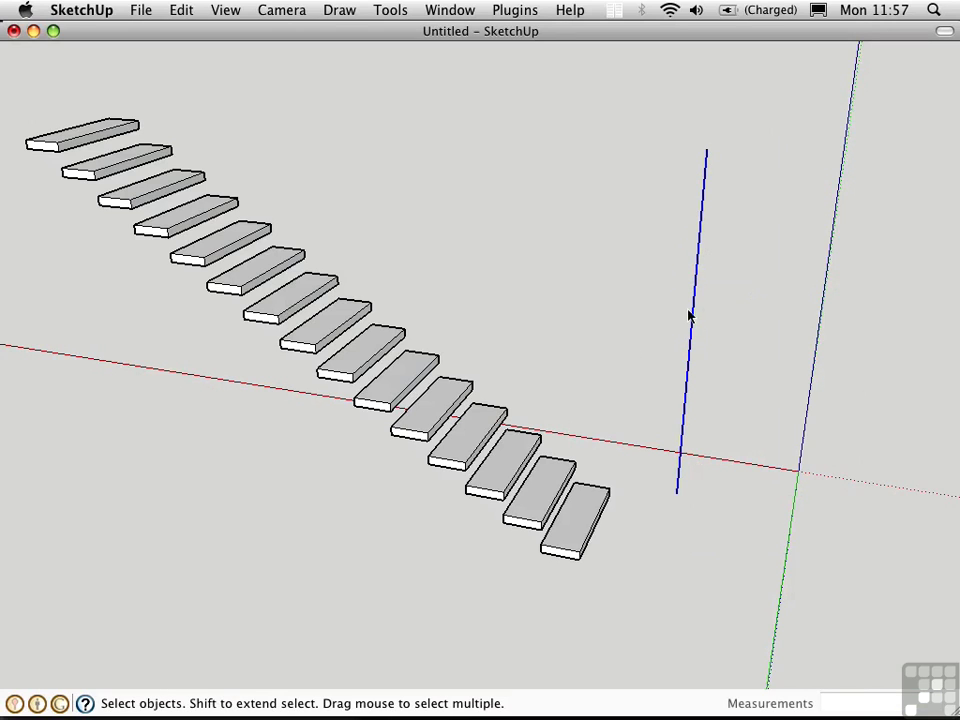
right_click(693, 317)
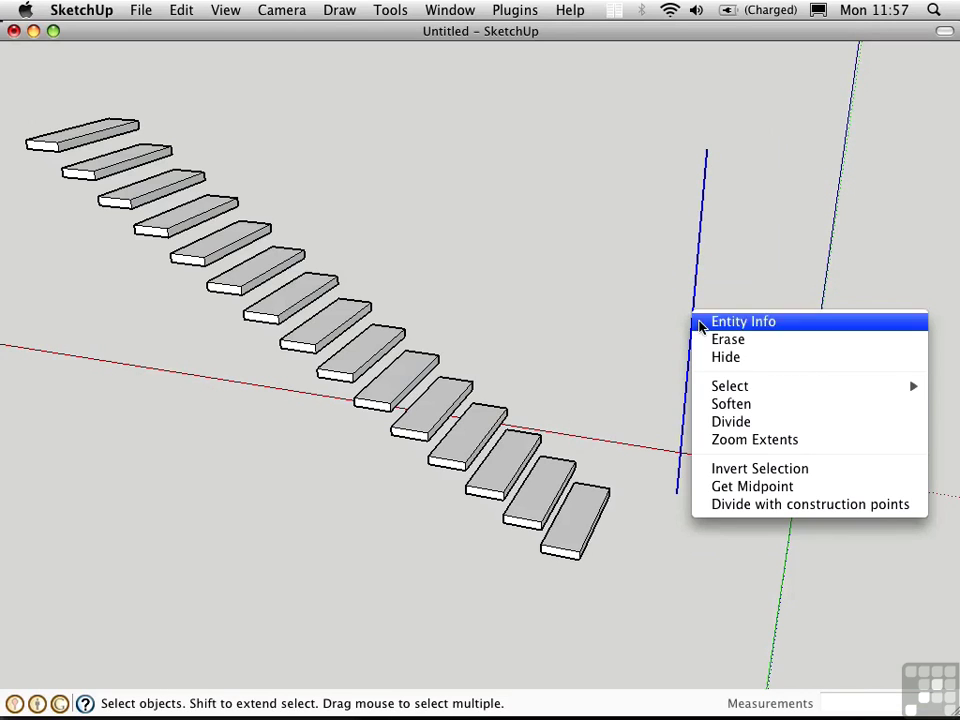
left_click(801, 508)
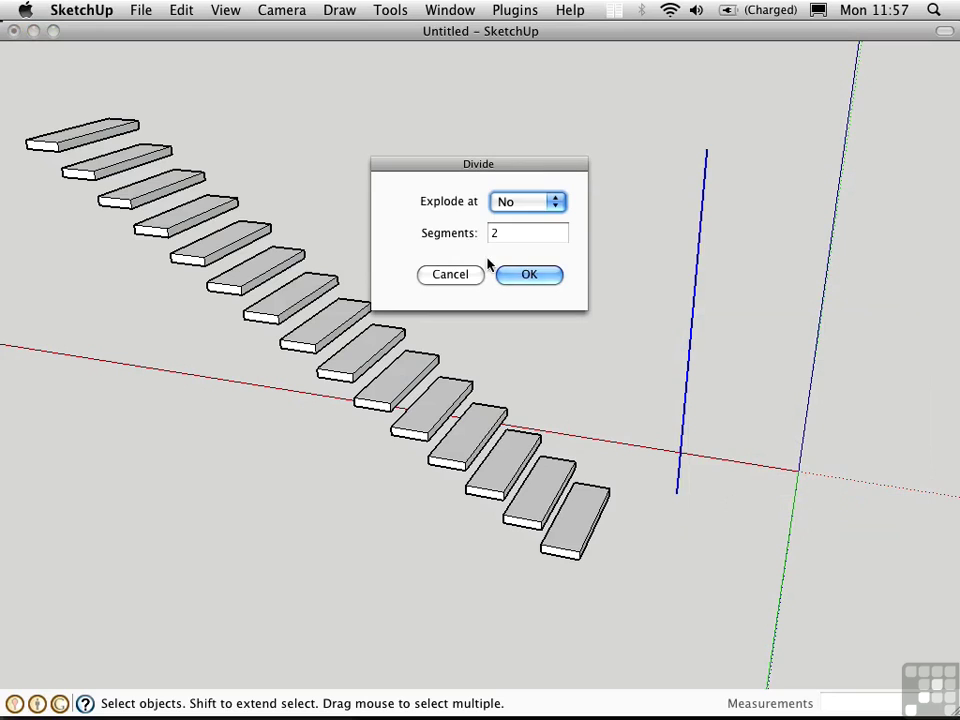
double_click(486, 240)
type("13")
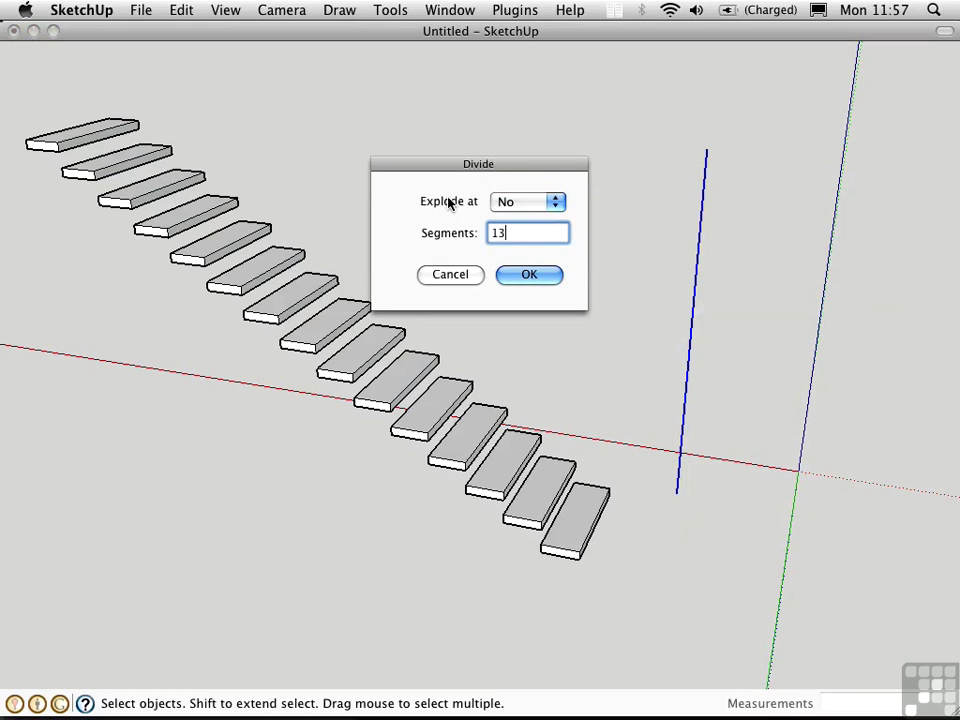
left_click(527, 280)
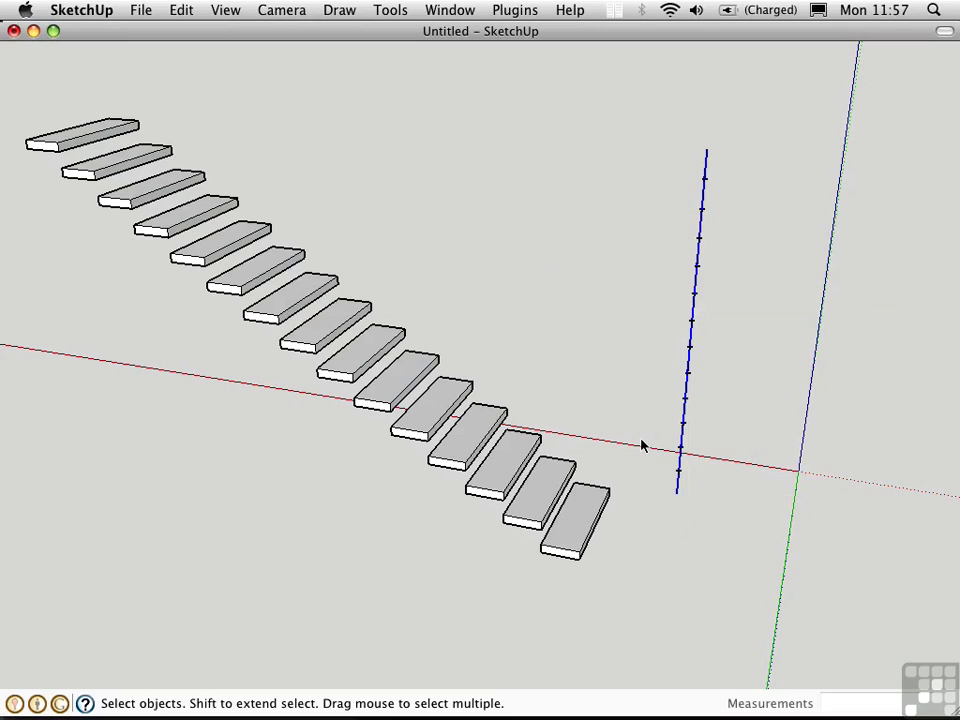
left_click(703, 422)
left_click(688, 392)
left_click(734, 455)
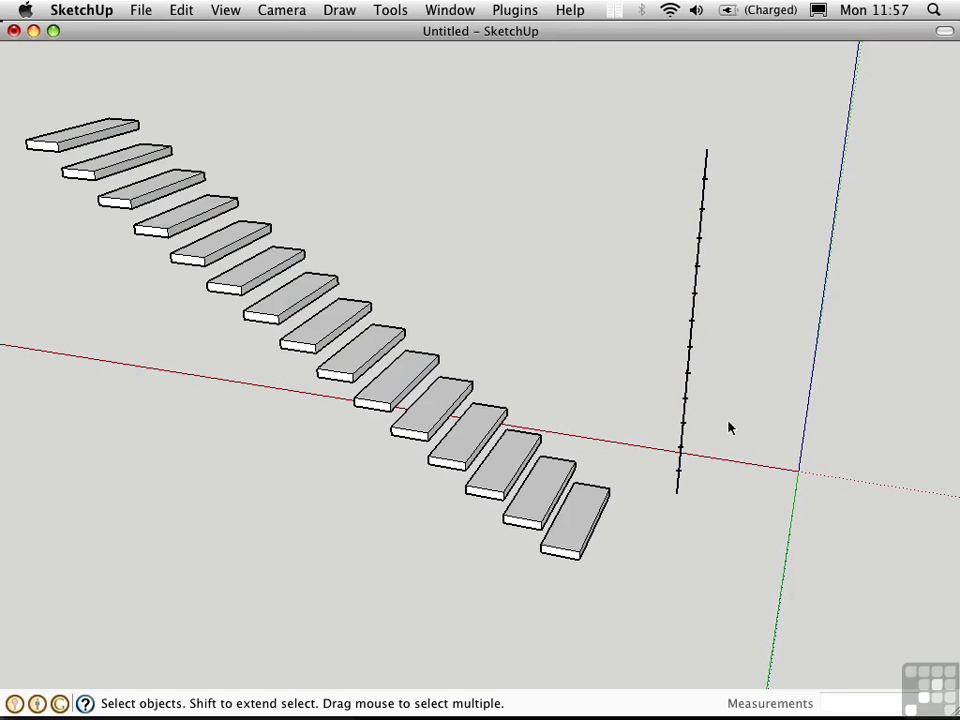